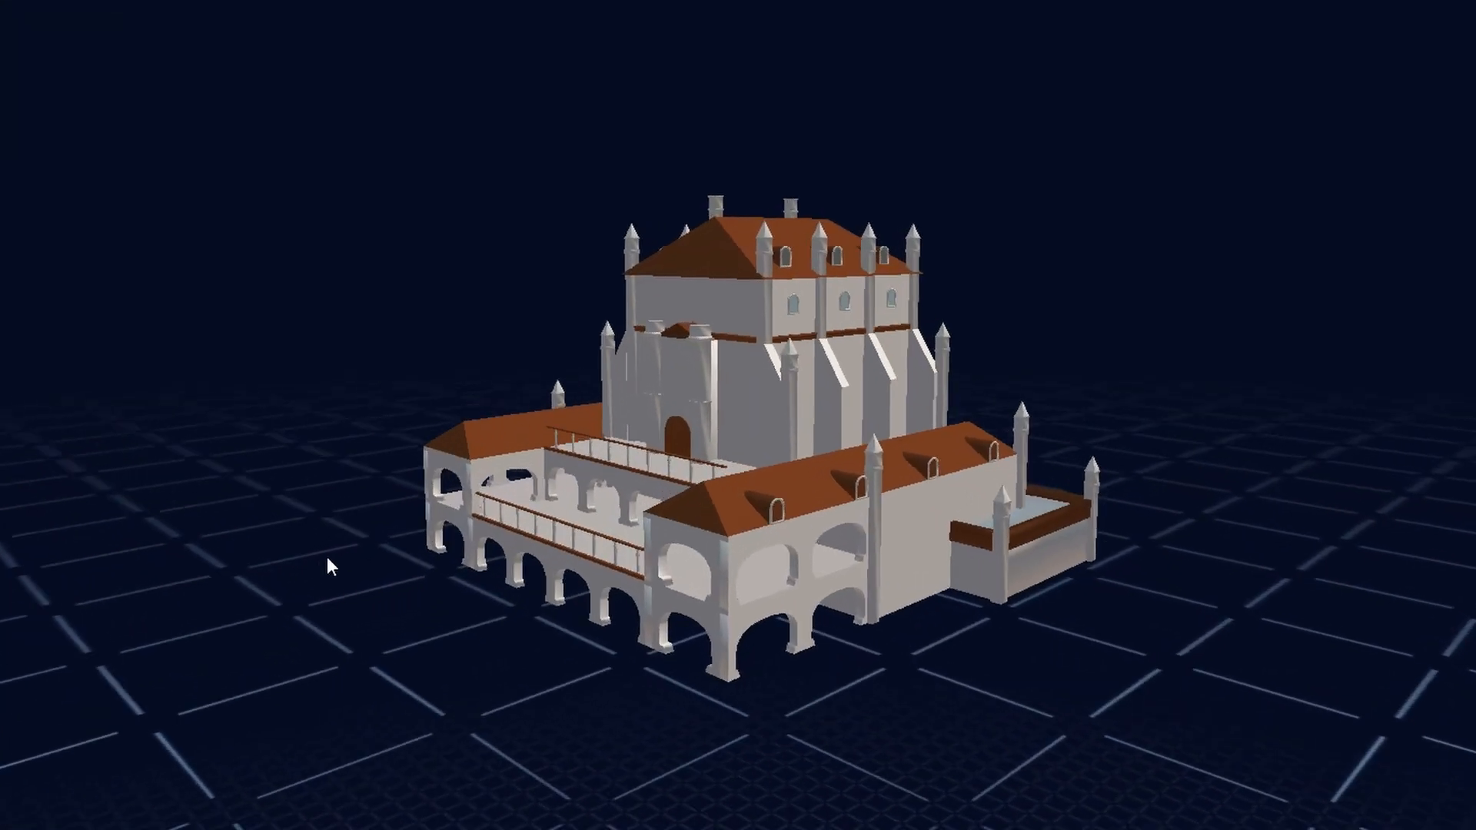
Orbit the castle model to view it side-on and then from a low angle.
drag(717, 661, 1071, 629)
mouse_move(1207, 614)
mouse_down()
mouse_move(1340, 597)
mouse_move(1437, 544)
mouse_move(1436, 432)
mouse_up()
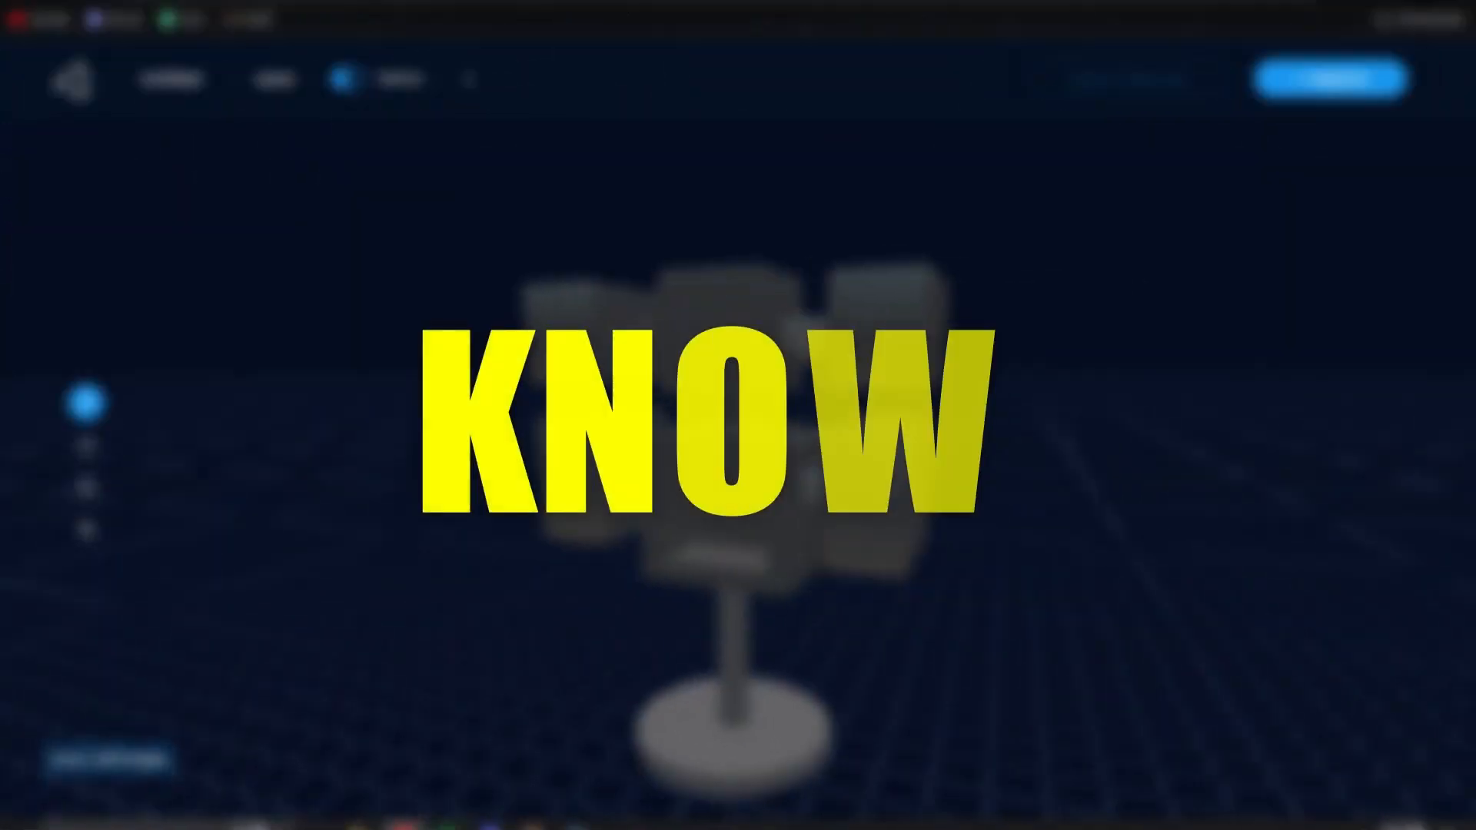